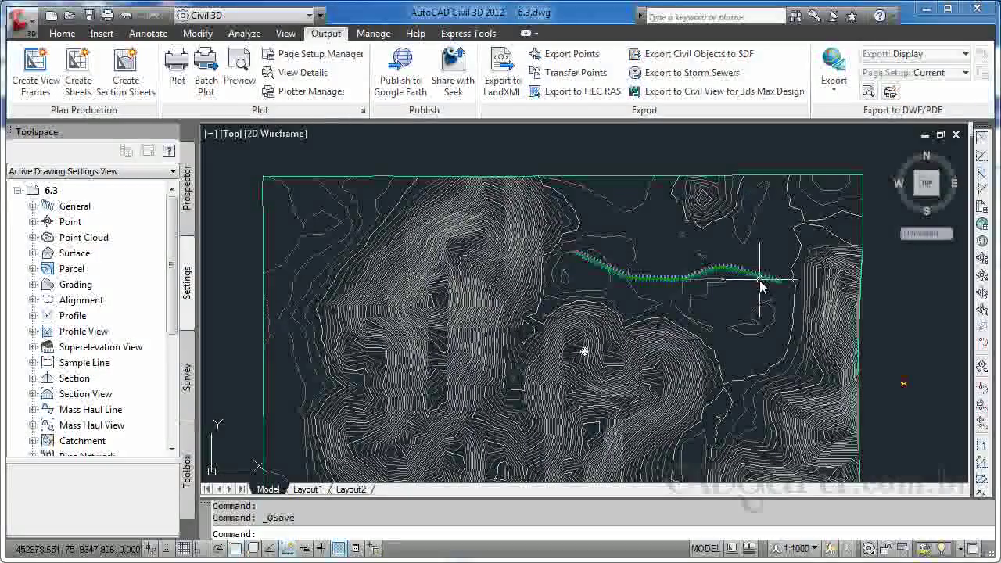
Start creating view frames for the alignment Rua 1, using the automatic station range.
{"action": "mouse_move", "coordinate": [763, 284]}
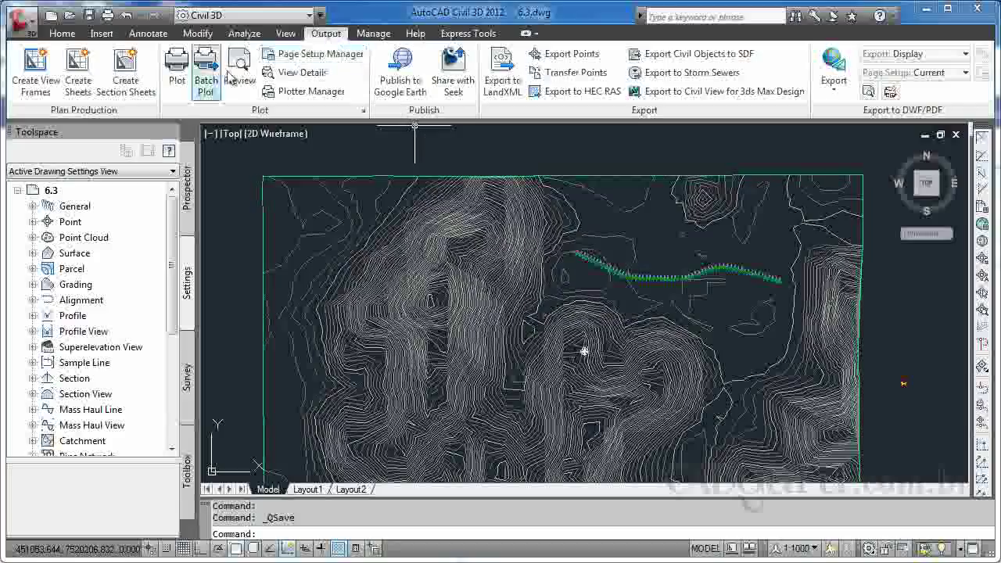
{"action": "left_click", "coordinate": [45, 81]}
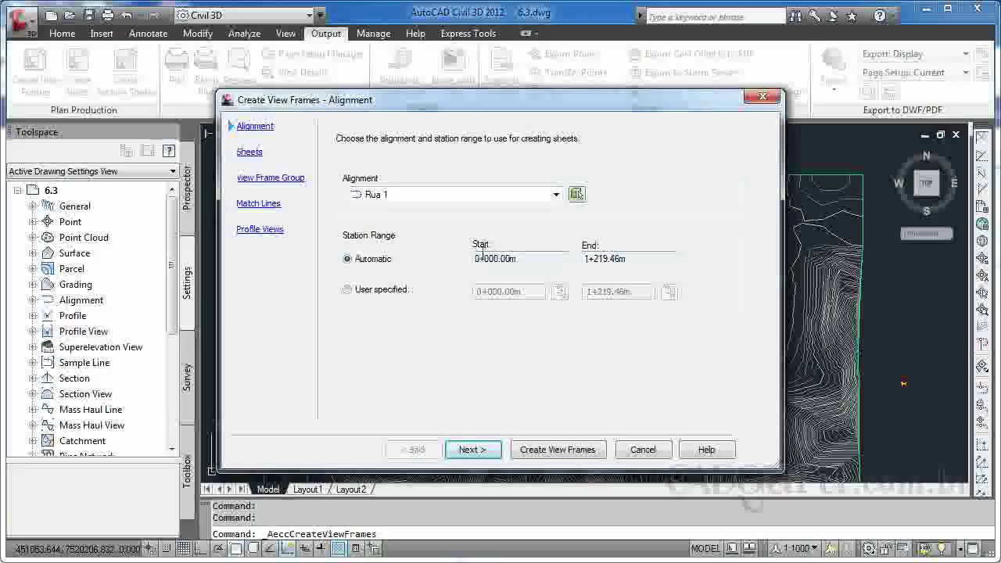
{"action": "left_click", "coordinate": [387, 291]}
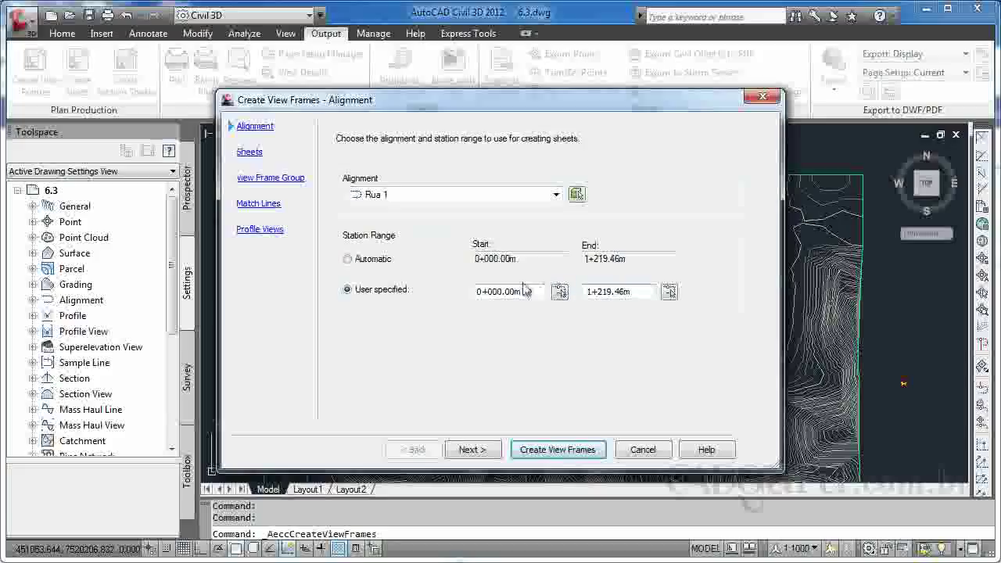
{"action": "left_click", "coordinate": [350, 262]}
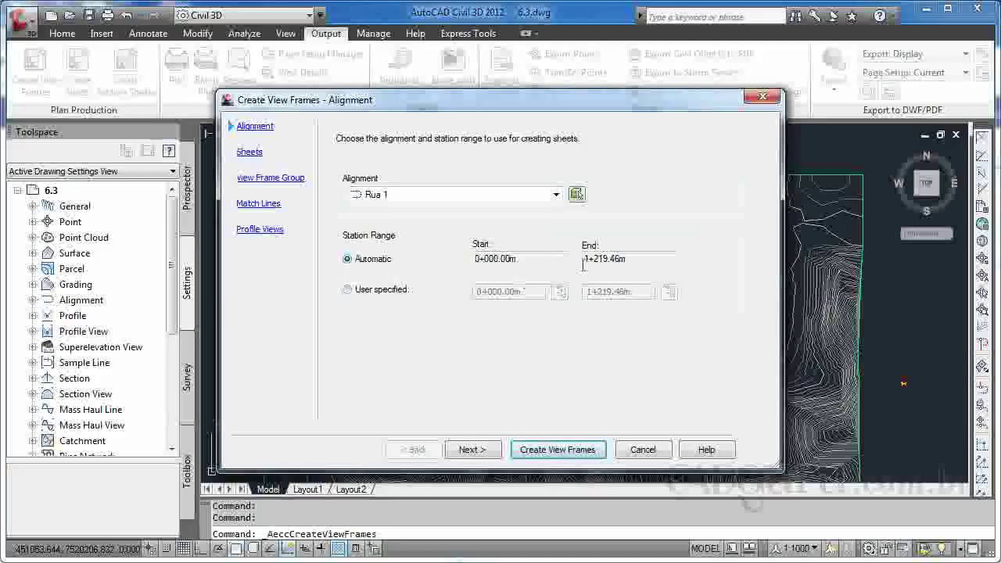
{"action": "left_click", "coordinate": [470, 449]}
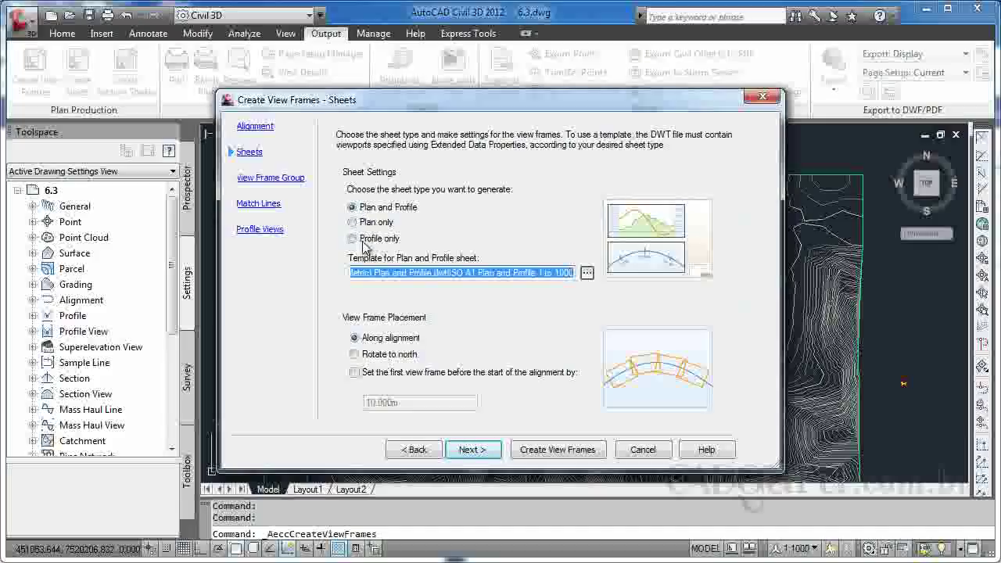
Try to use the _AutoCAD Civil 3D 2012_BRA (DER-SP) template for the plan and profile sheets.
{"action": "left_click", "coordinate": [588, 276]}
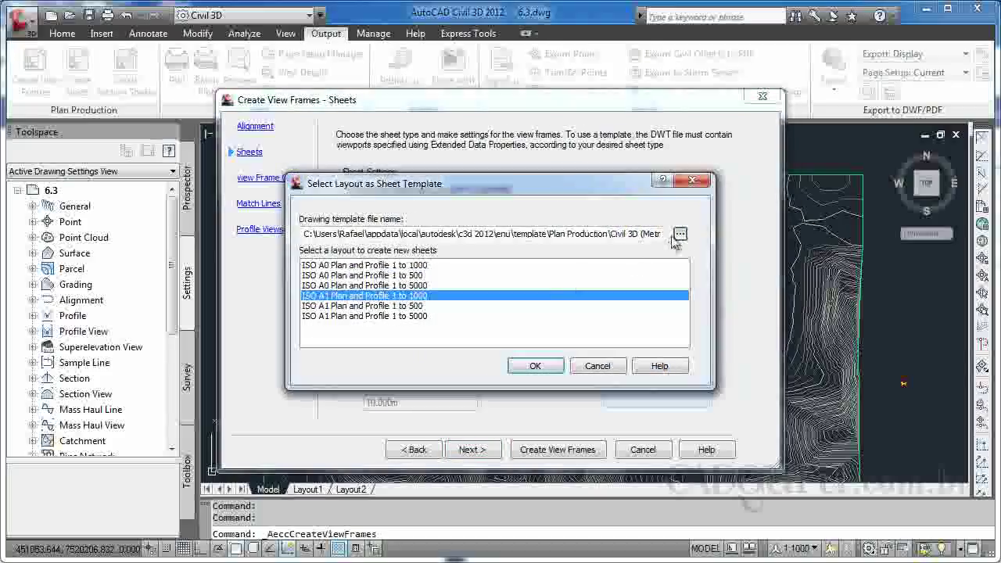
{"action": "left_click", "coordinate": [681, 235]}
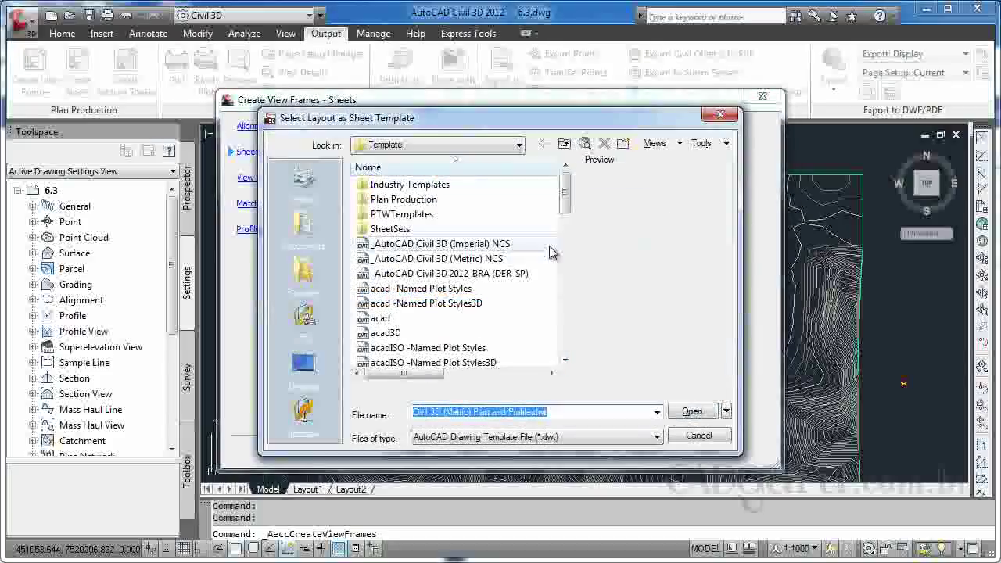
{"action": "left_click", "coordinate": [468, 273]}
{"action": "double_click", "coordinate": [468, 276]}
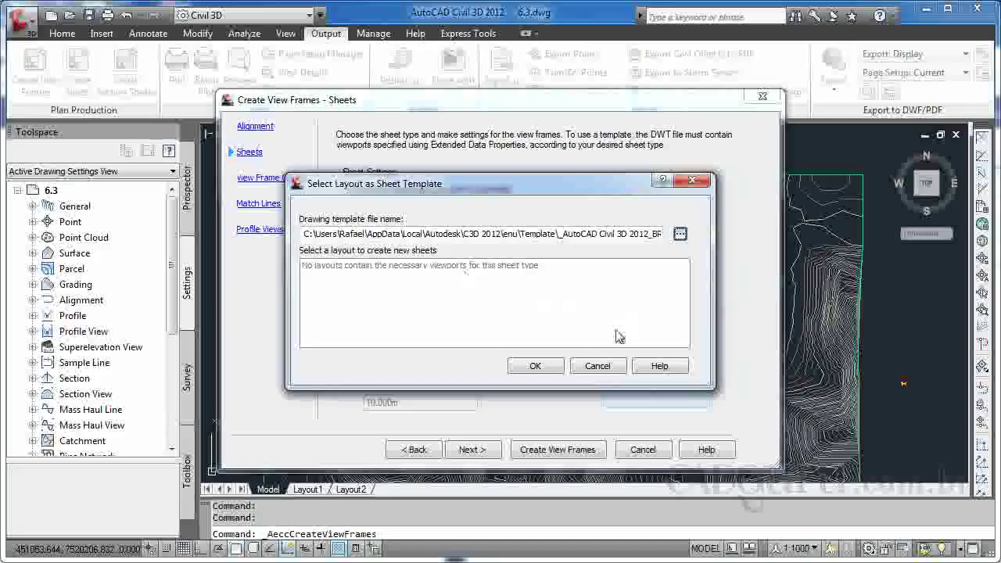
{"action": "left_click", "coordinate": [597, 366]}
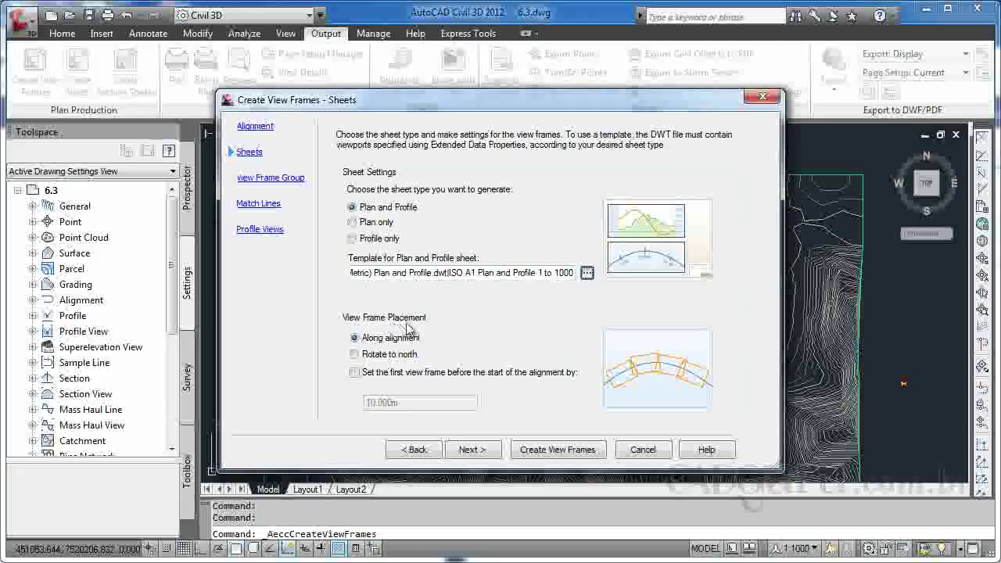
Set the view frame placement to Along alignment and accept the sheet settings.
{"action": "left_click", "coordinate": [386, 356]}
{"action": "left_click", "coordinate": [365, 338]}
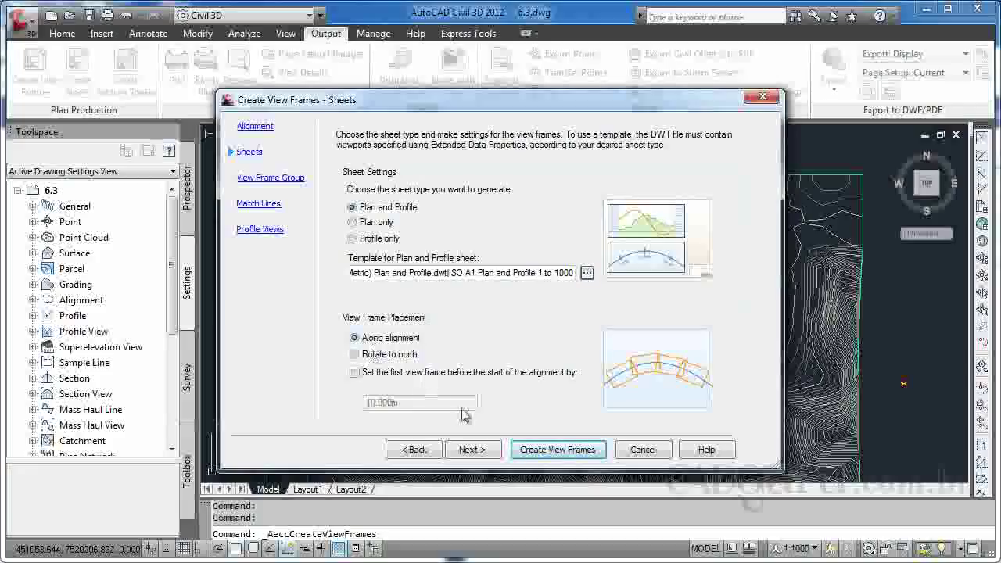
{"action": "left_click", "coordinate": [474, 450]}
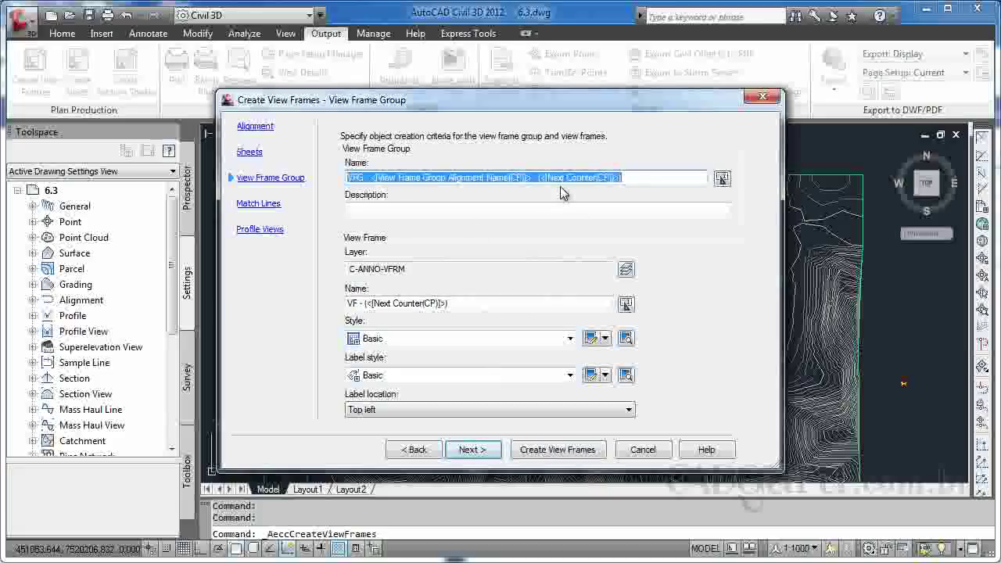
Name the view frame group "Grupo de impressão" and create the view frames with the default match line and profile view settings.
{"action": "type", "text": "Group"}
{"action": "key", "text": "BackSpace"}
{"action": "key", "text": "BackSpace"}
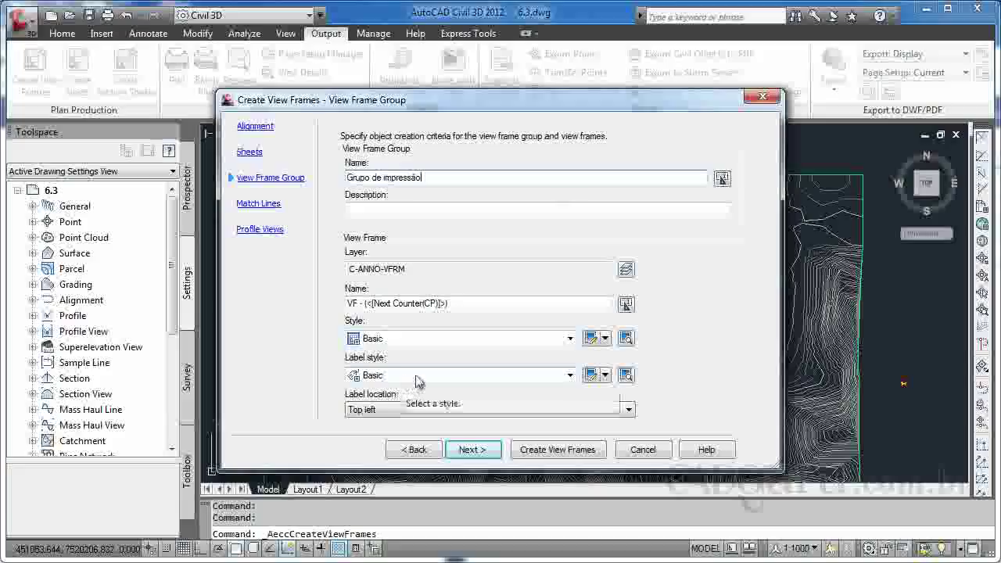
{"action": "left_click", "coordinate": [472, 451]}
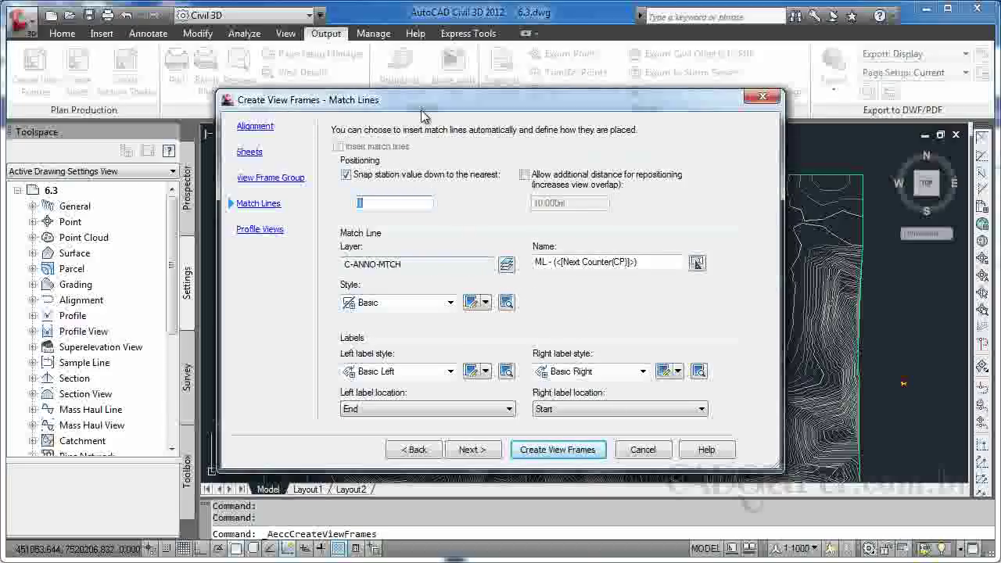
{"action": "left_click", "coordinate": [490, 451]}
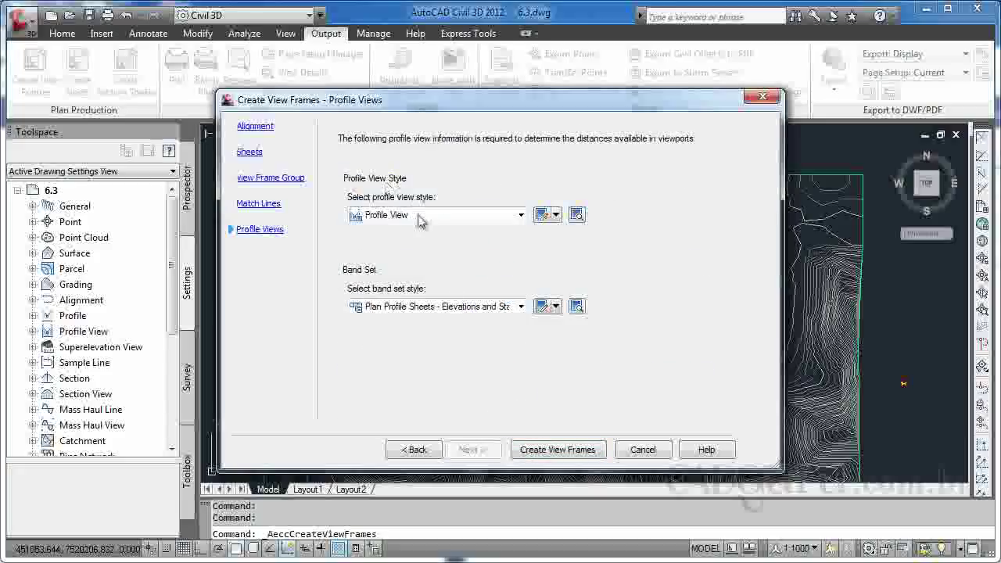
{"action": "left_click", "coordinate": [545, 454]}
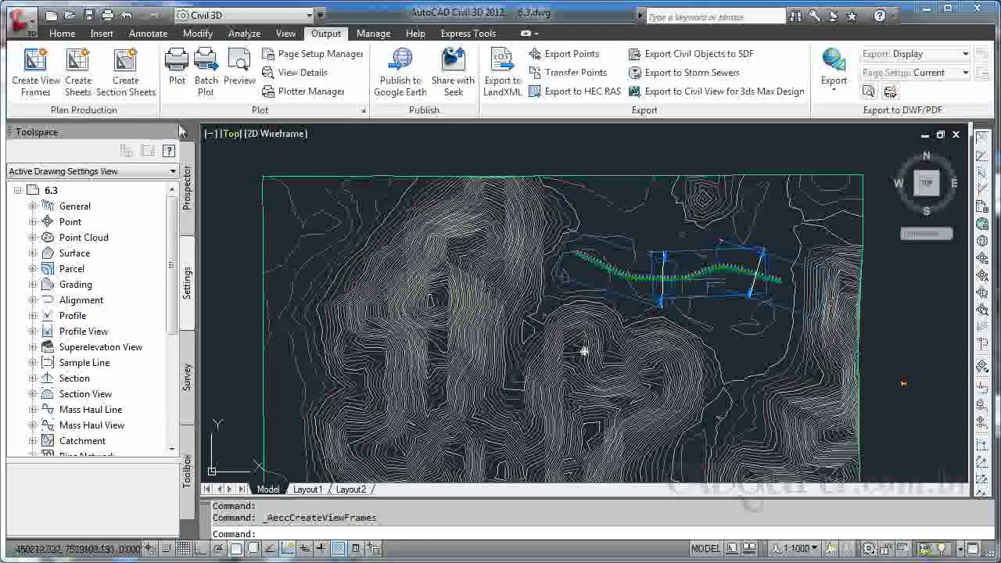
Start creating sheets from the view frame group Grupo de impressão, with the view frame range set to Selection.
{"action": "left_click", "coordinate": [77, 91]}
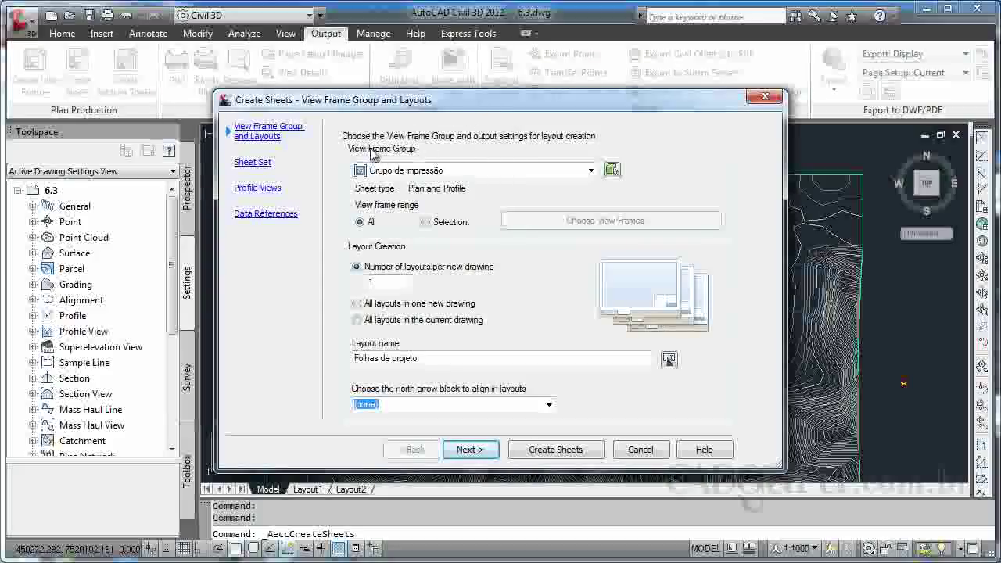
{"action": "left_click", "coordinate": [432, 170]}
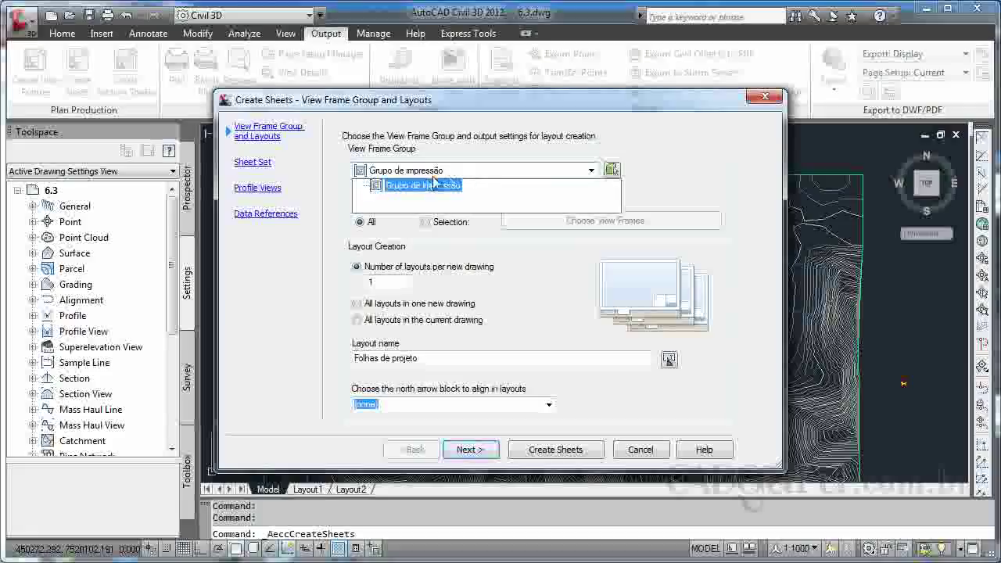
{"action": "left_click", "coordinate": [529, 188]}
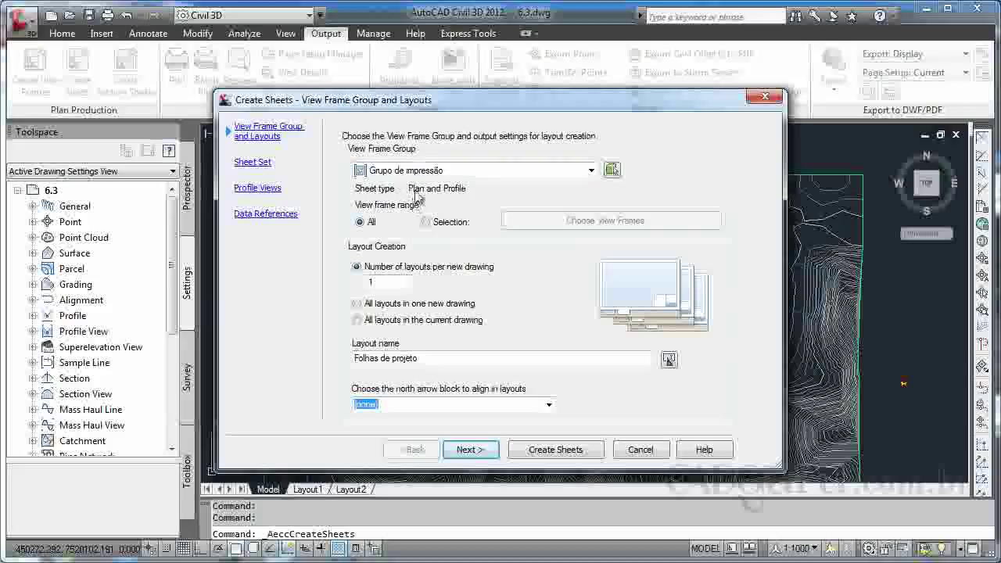
{"action": "mouse_move", "coordinate": [501, 114]}
{"action": "left_mouse_down"}
{"action": "mouse_move", "coordinate": [268, 127]}
{"action": "mouse_move", "coordinate": [379, 124]}
{"action": "left_mouse_up"}
{"action": "left_click", "coordinate": [303, 231]}
{"action": "left_click", "coordinate": [472, 231]}
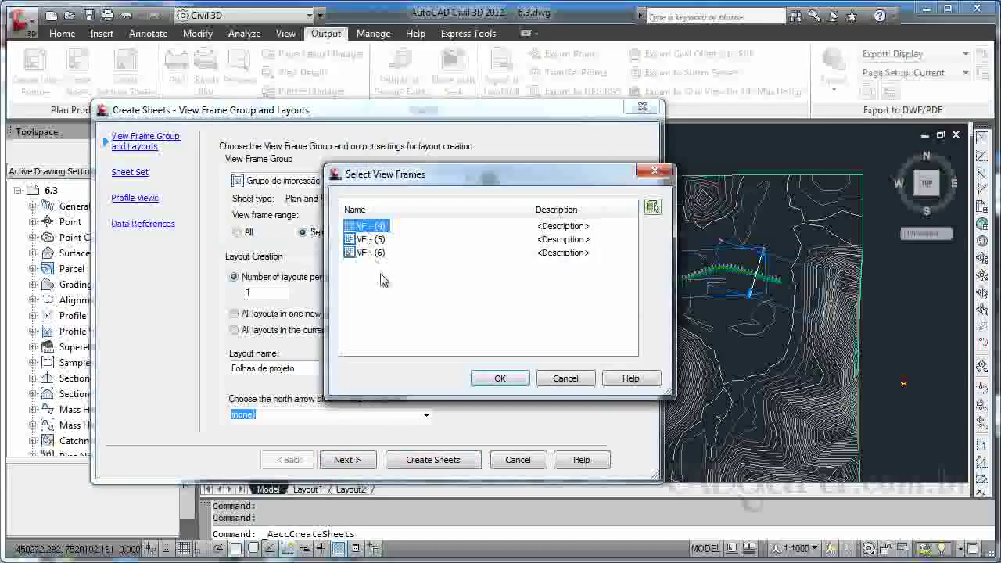
{"action": "left_click", "coordinate": [563, 378]}
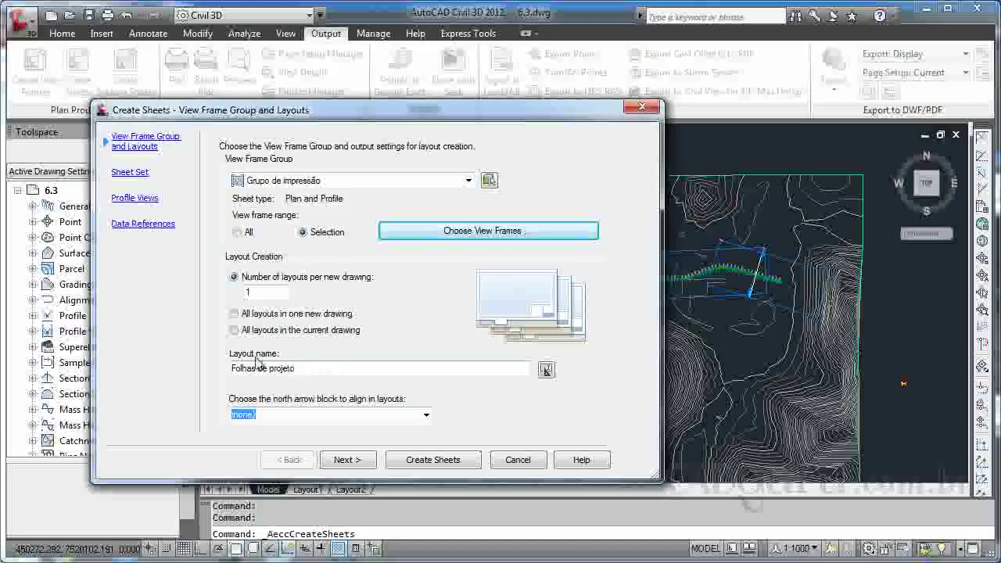
Name the layout "Grupo de impressão" and leave the north arrow block at none.
{"action": "left_click_drag", "start_coordinate": [308, 368], "coordinate": [232, 370]}
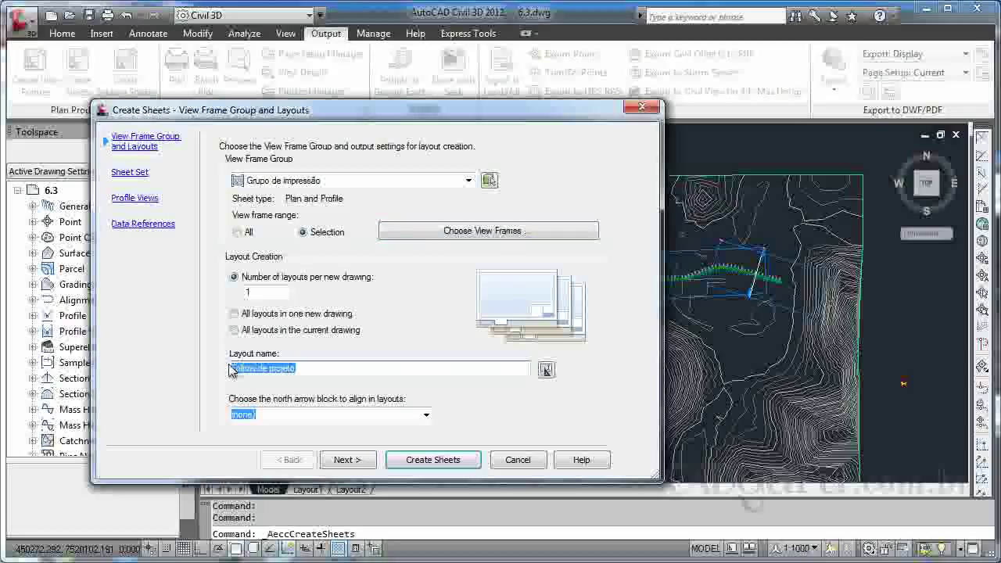
{"action": "type", "text": "Gr"}
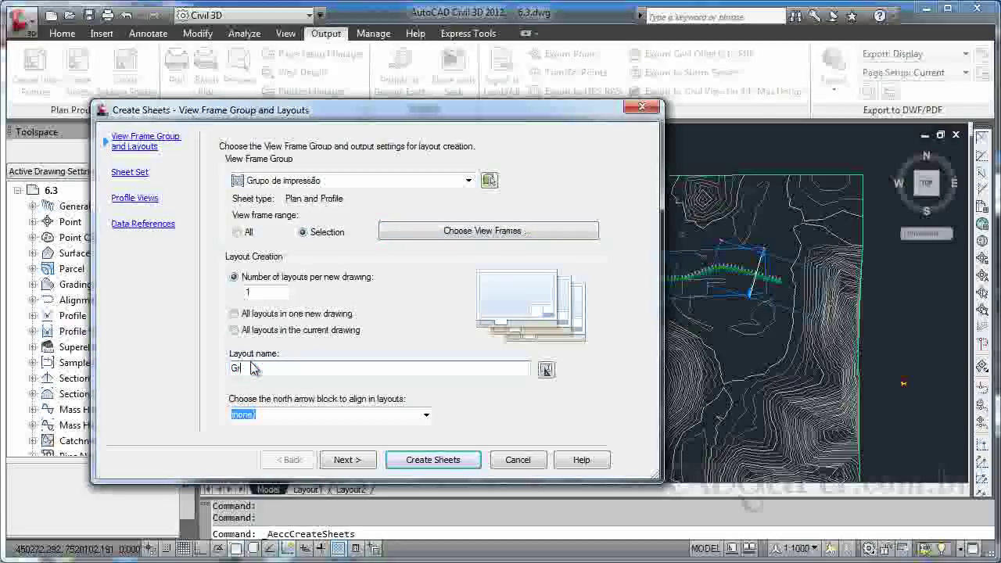
{"action": "type", "text": "upo de impressão"}
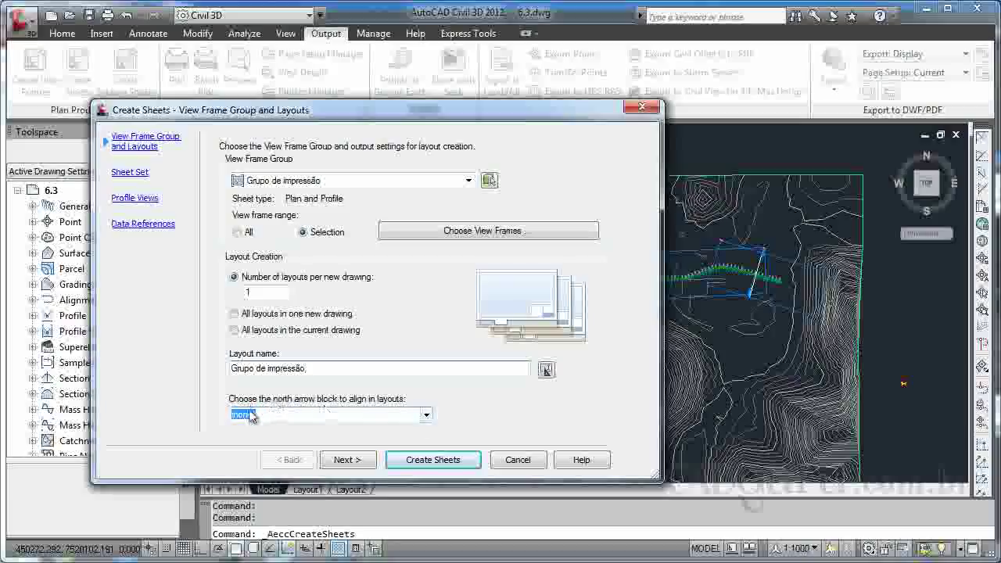
{"action": "left_click", "coordinate": [426, 416]}
{"action": "left_click", "coordinate": [428, 417]}
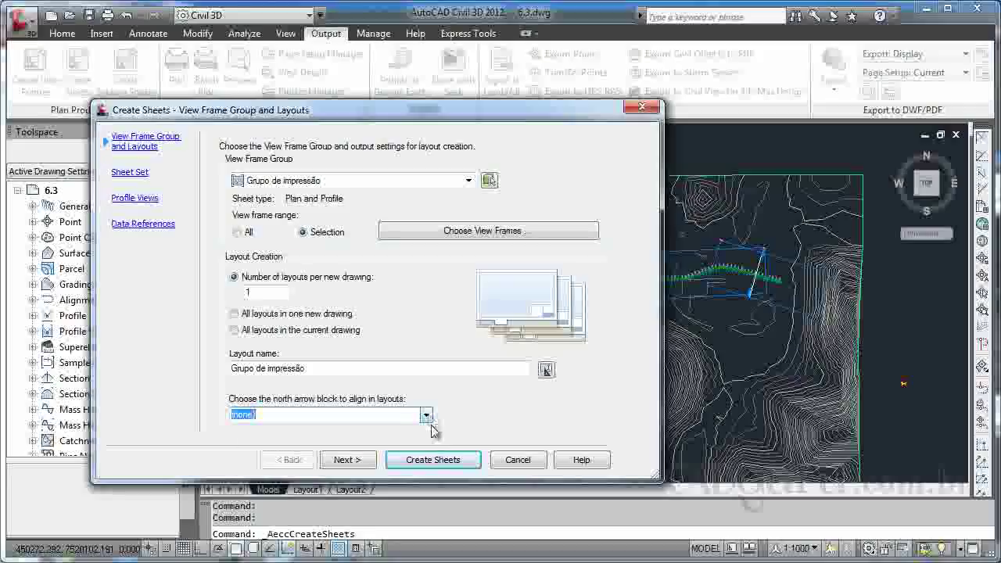
{"action": "left_click", "coordinate": [348, 460]}
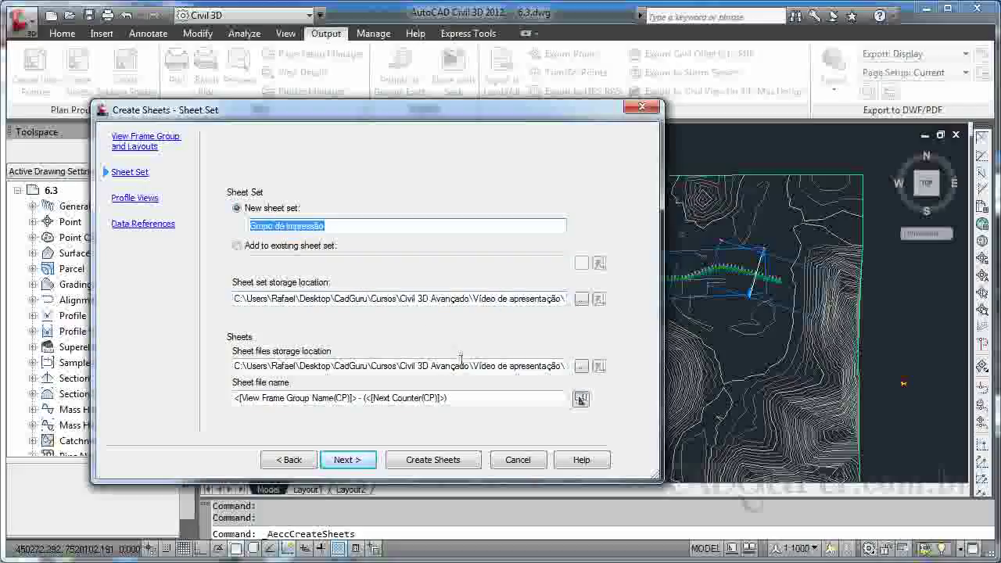
Set the sheet file name to "Grupo de impressão" in the sheet set settings.
{"action": "left_click_drag", "start_coordinate": [449, 400], "coordinate": [210, 400]}
{"action": "type", "text": "Grupo de impressão"}
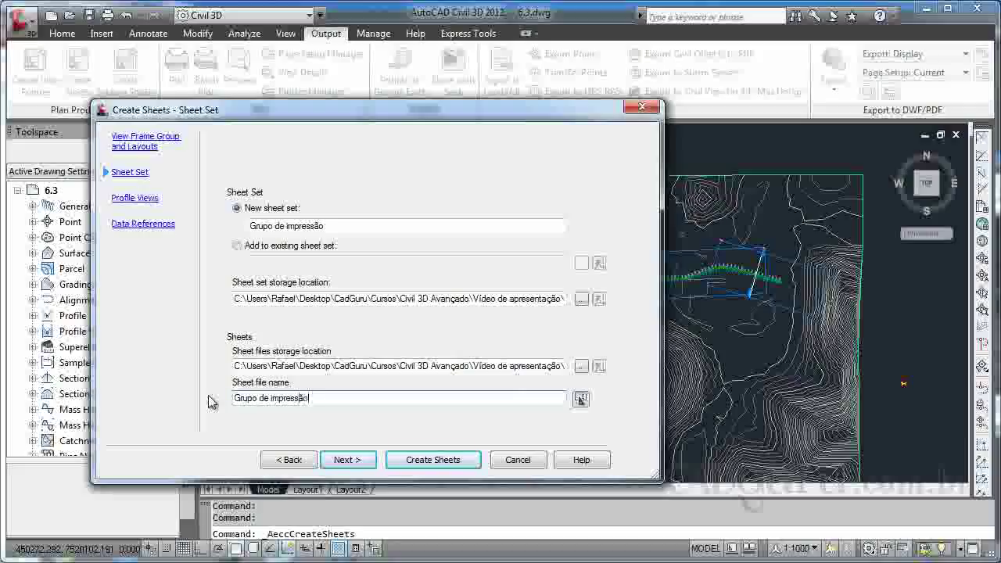
{"action": "left_click", "coordinate": [356, 463]}
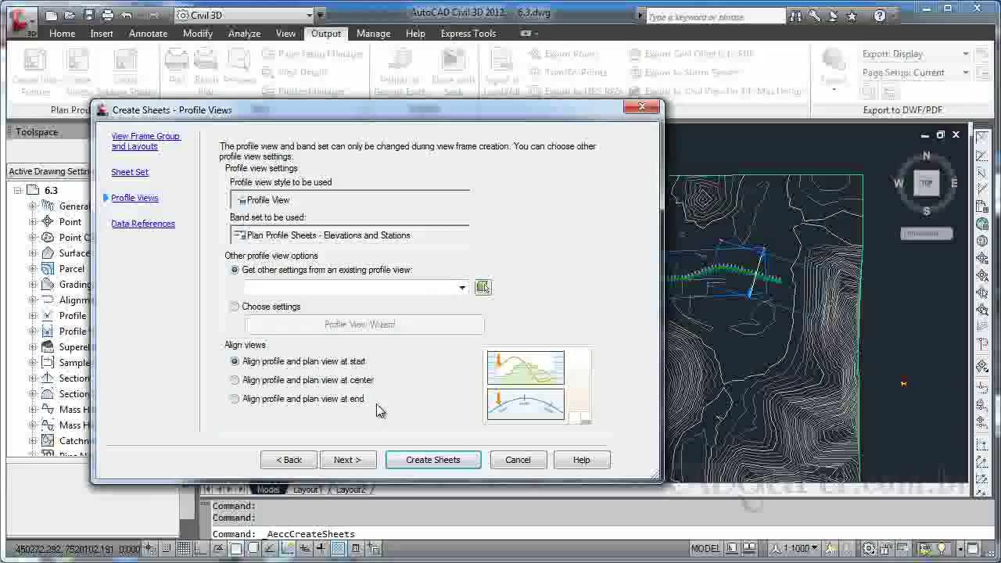
Create the sheets with the default profile view and data reference settings, placing the profile view origin in empty space east of the surface.
{"action": "left_click", "coordinate": [357, 467]}
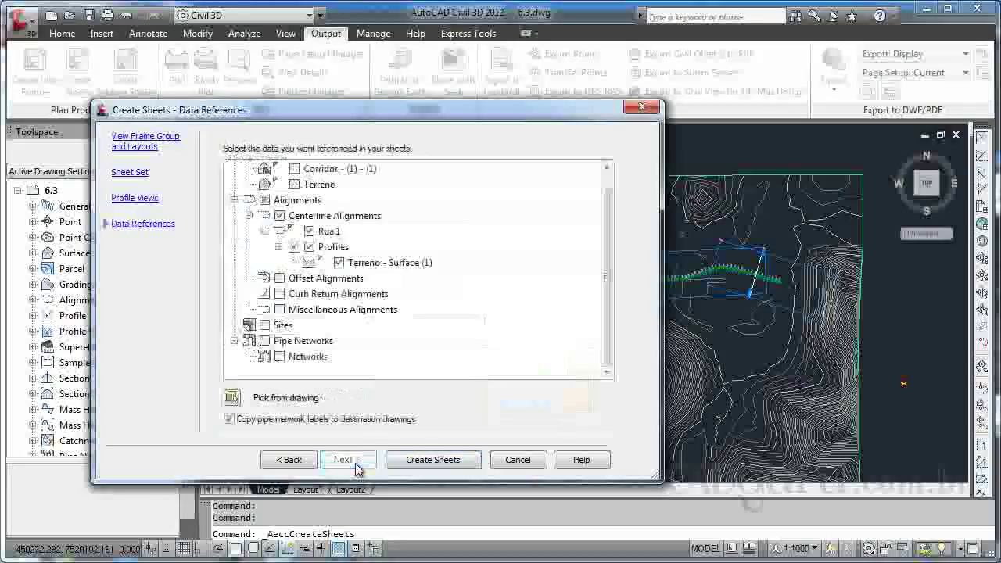
{"action": "mouse_move", "coordinate": [608, 257]}
{"action": "left_mouse_down"}
{"action": "mouse_move", "coordinate": [605, 229]}
{"action": "mouse_move", "coordinate": [606, 244]}
{"action": "left_mouse_up"}
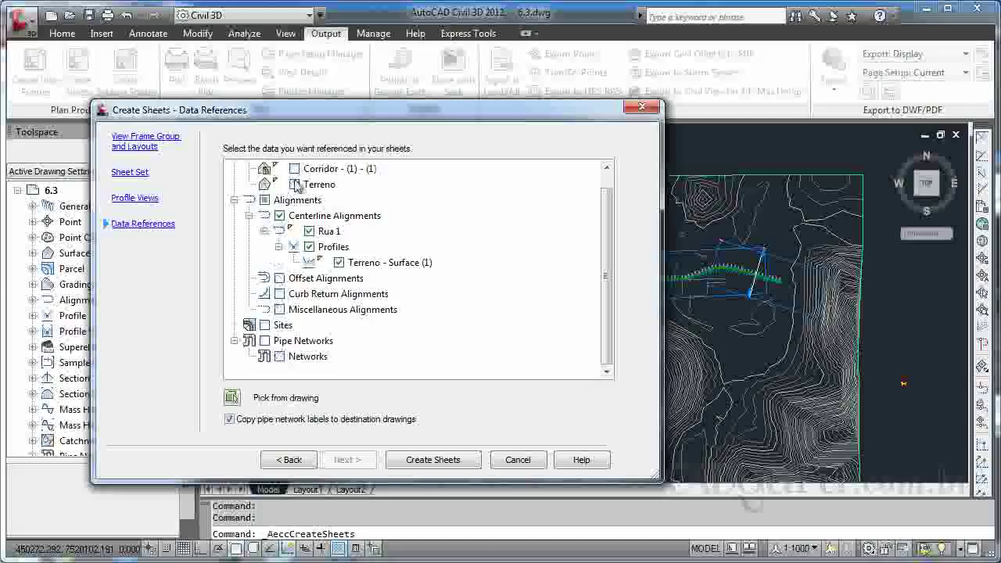
{"action": "left_click", "coordinate": [432, 460]}
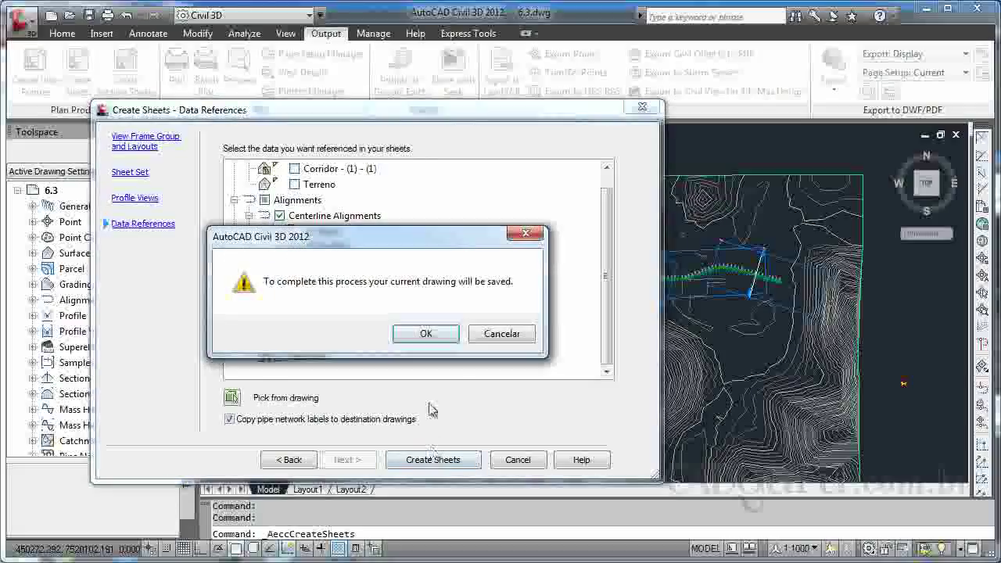
{"action": "left_click", "coordinate": [426, 335]}
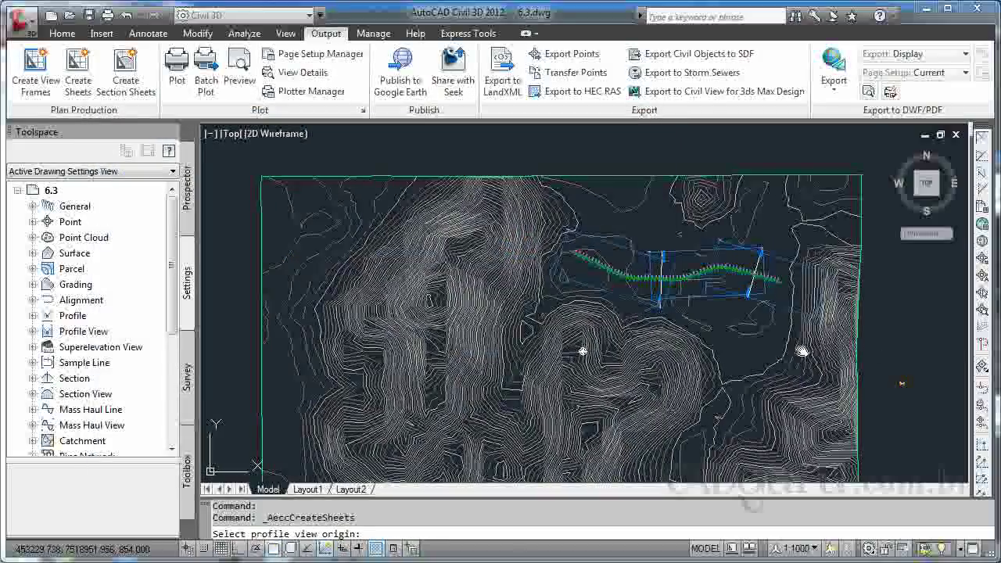
{"action": "middle_click_drag", "start_coordinate": [813, 352], "coordinate": [513, 352]}
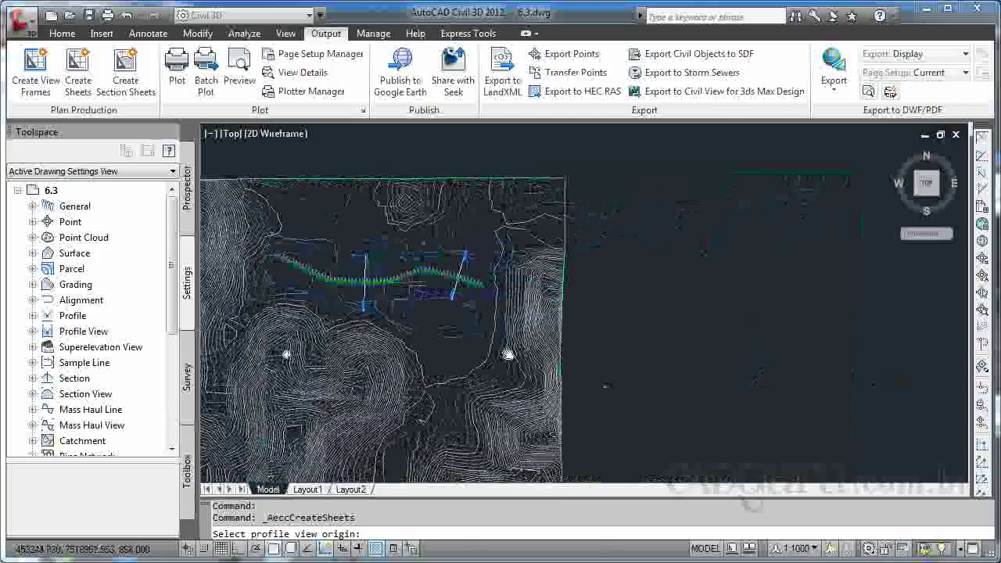
{"action": "left_click", "coordinate": [658, 309]}
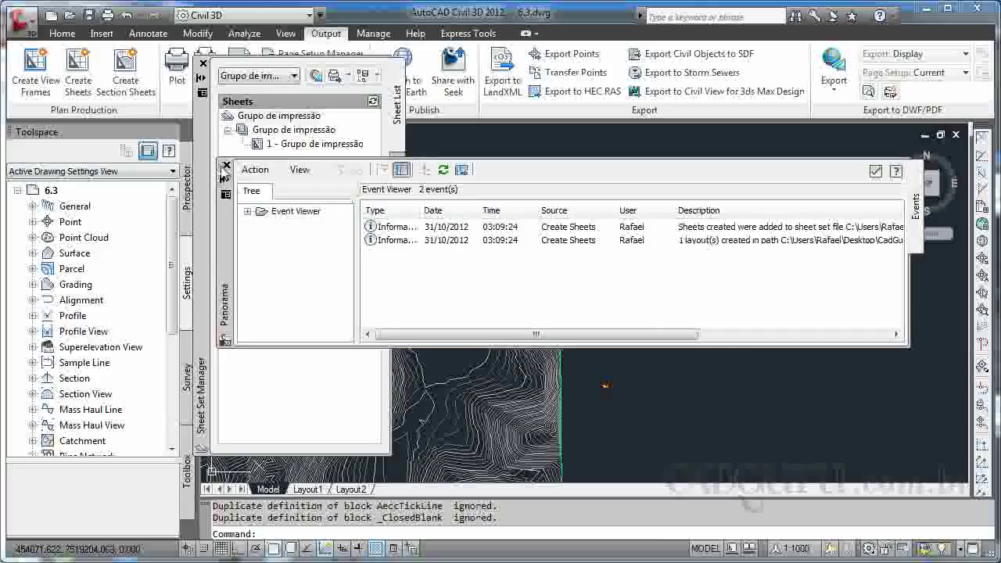
Close the event viewer and open the sheet 1 - Grupo de impressão from the sheet set.
{"action": "left_click", "coordinate": [226, 166]}
{"action": "left_click", "coordinate": [289, 145]}
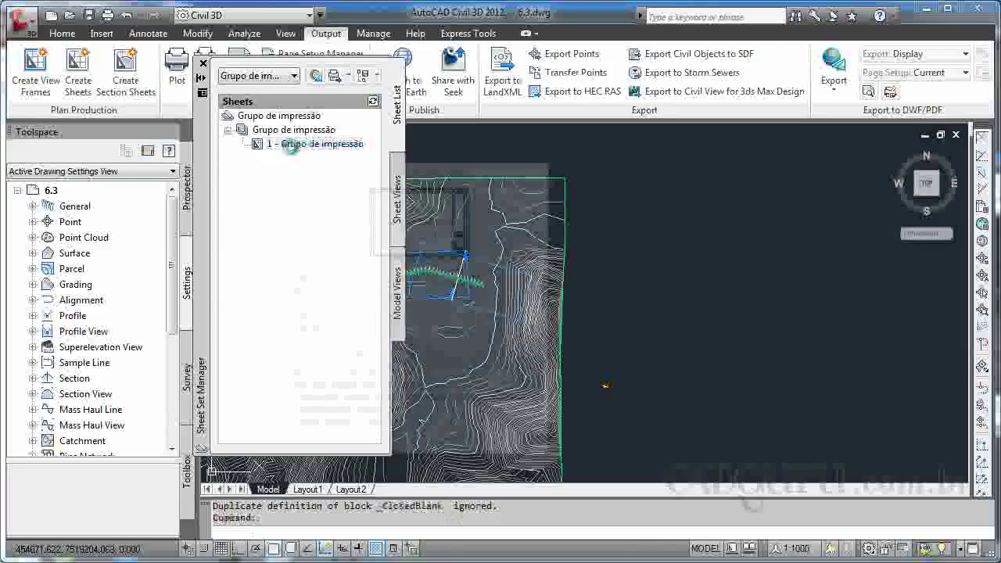